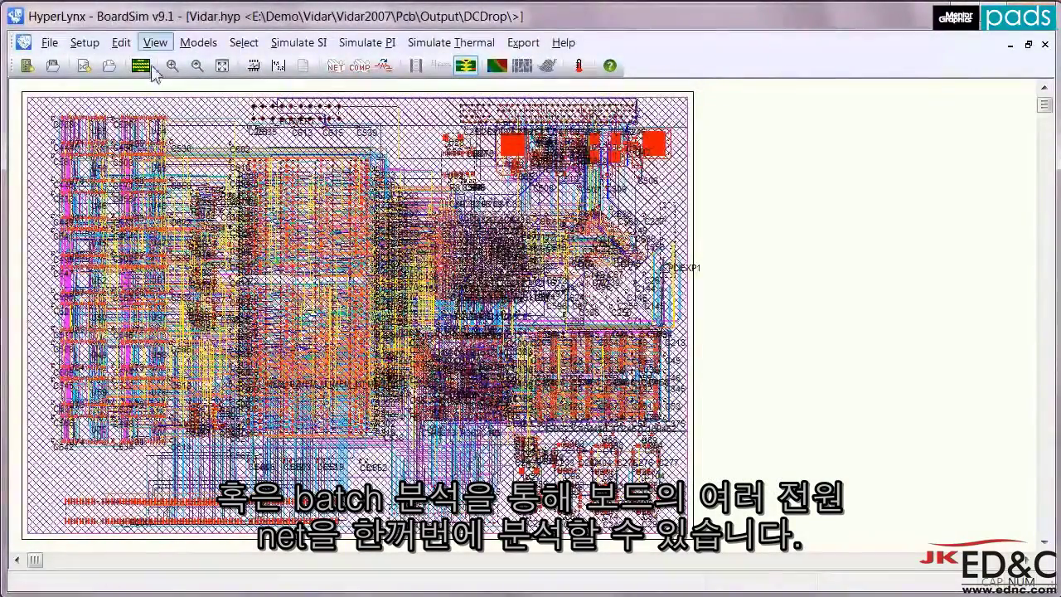
Highlight the 1.5V net on the board using View > Highlight Net
click(155, 43)
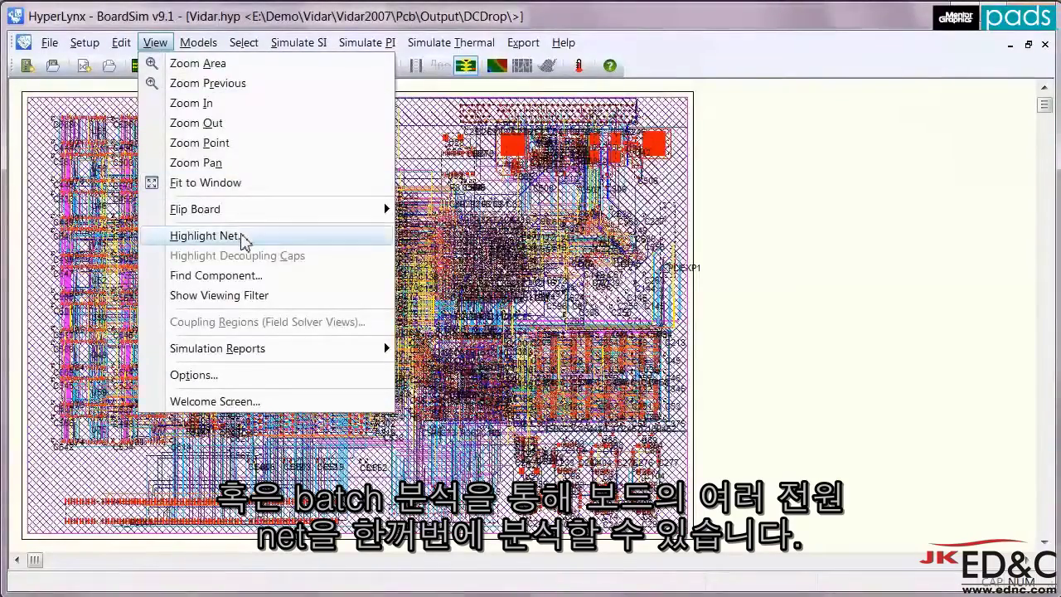
click(240, 236)
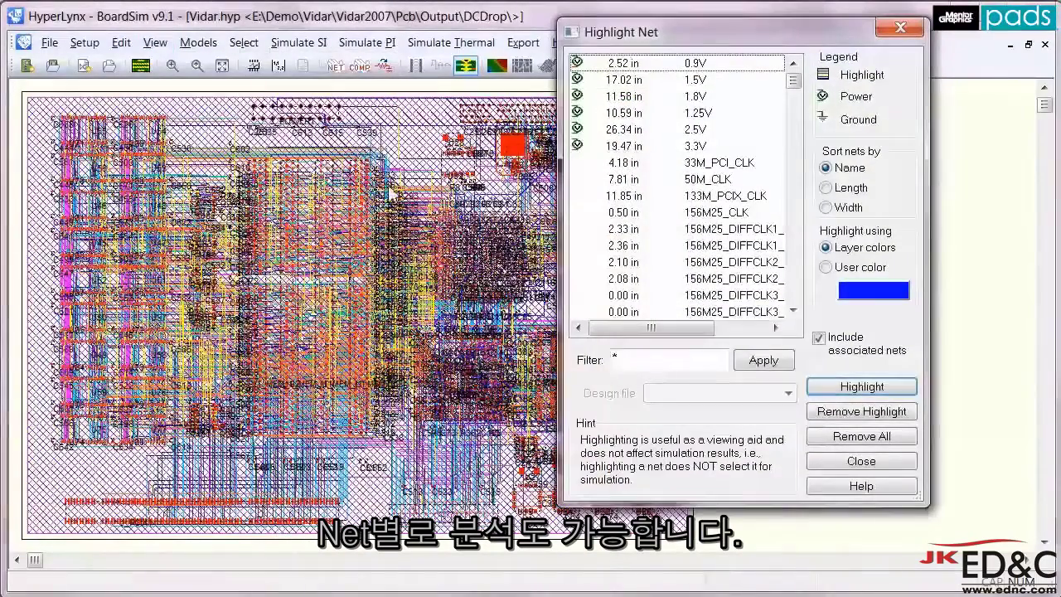
click(637, 80)
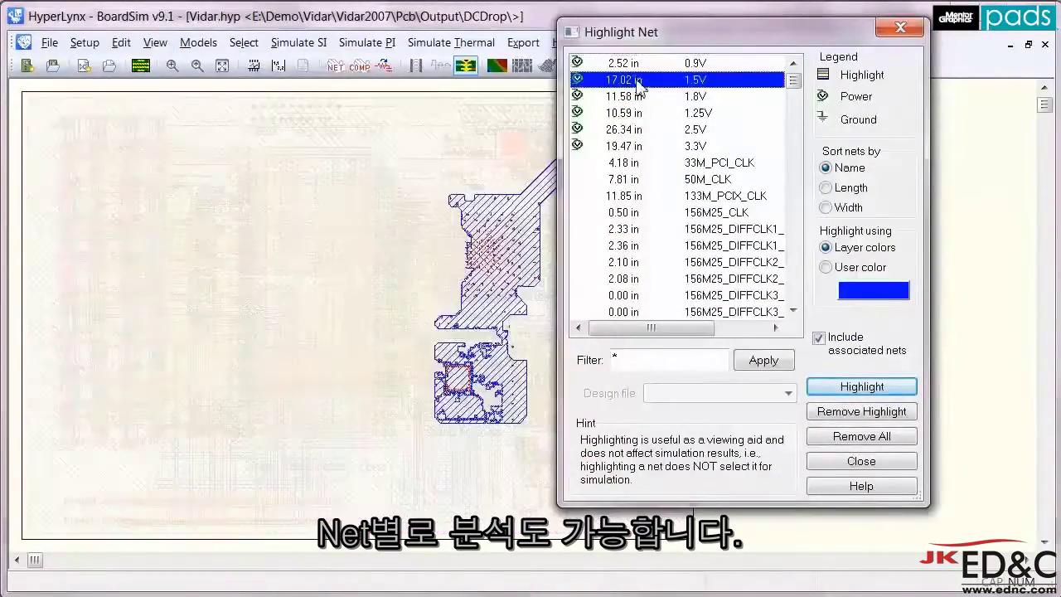
click(854, 387)
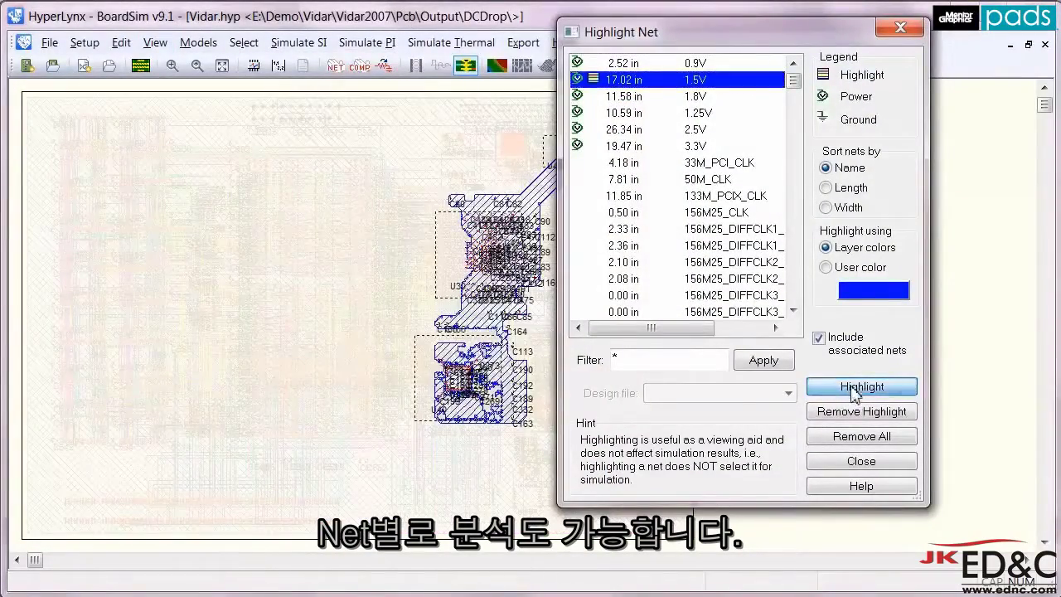
click(856, 465)
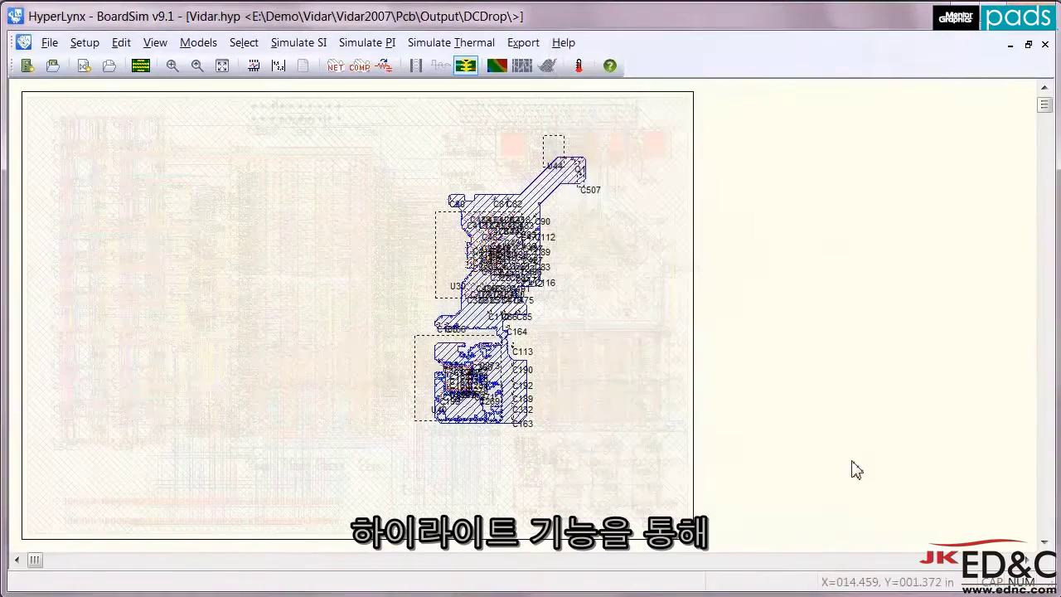
Scroll the board view right and open the Simulate PI menu
click(1026, 560)
click(1026, 560)
click(1026, 560)
click(1026, 561)
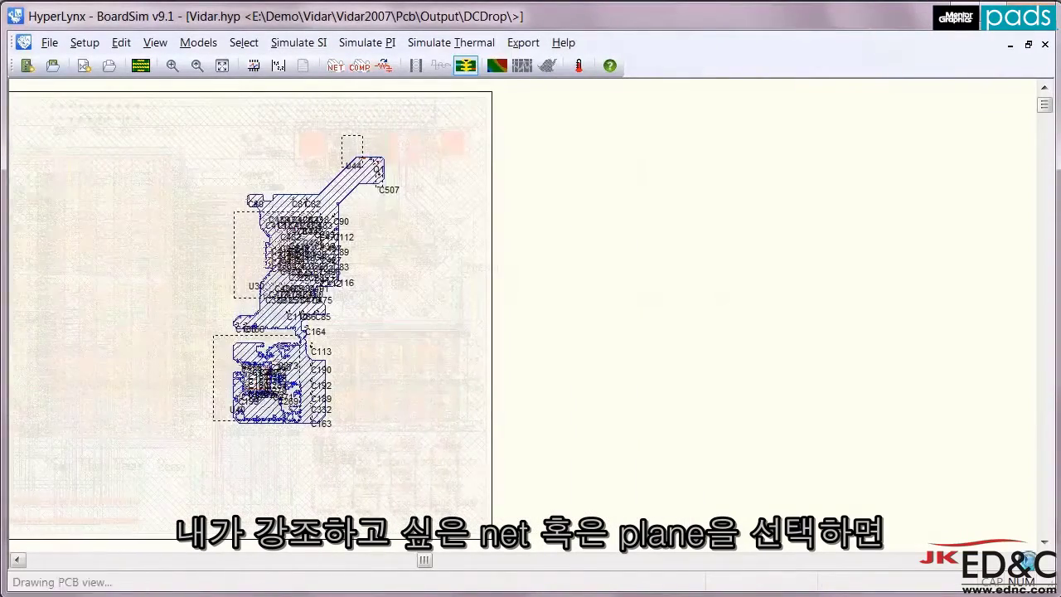
click(1026, 561)
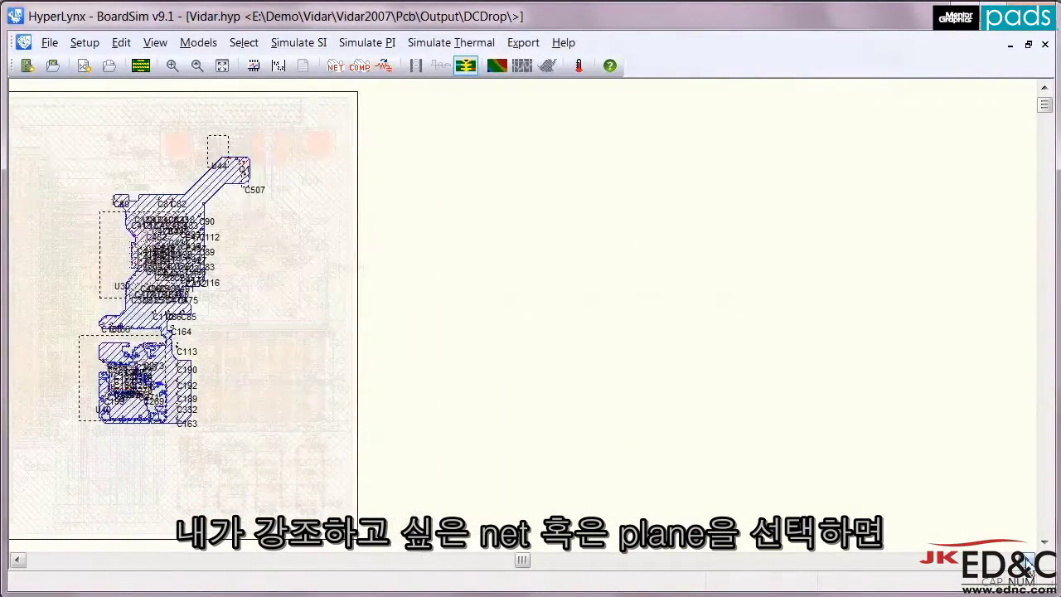
click(353, 47)
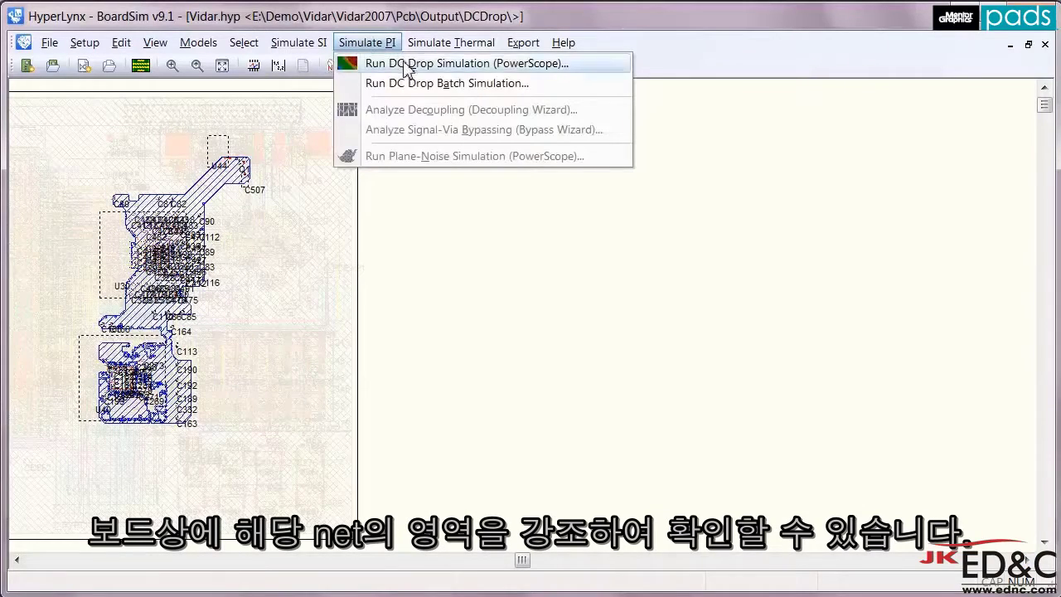
Set up a PowerScope DC drop simulation with 1.5V as the analysed net
click(381, 63)
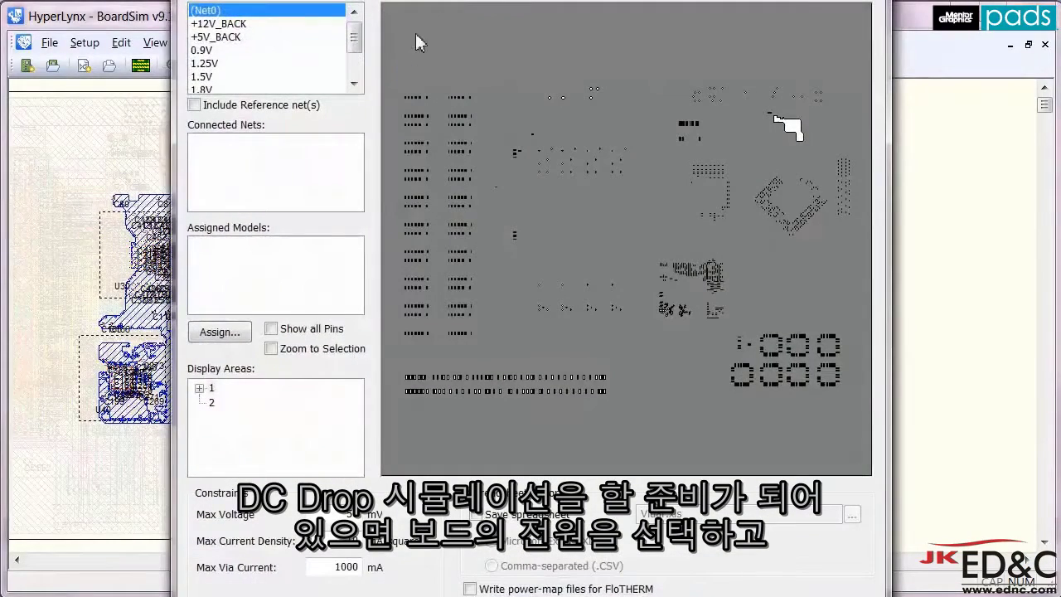
drag(438, 1, 560, 27)
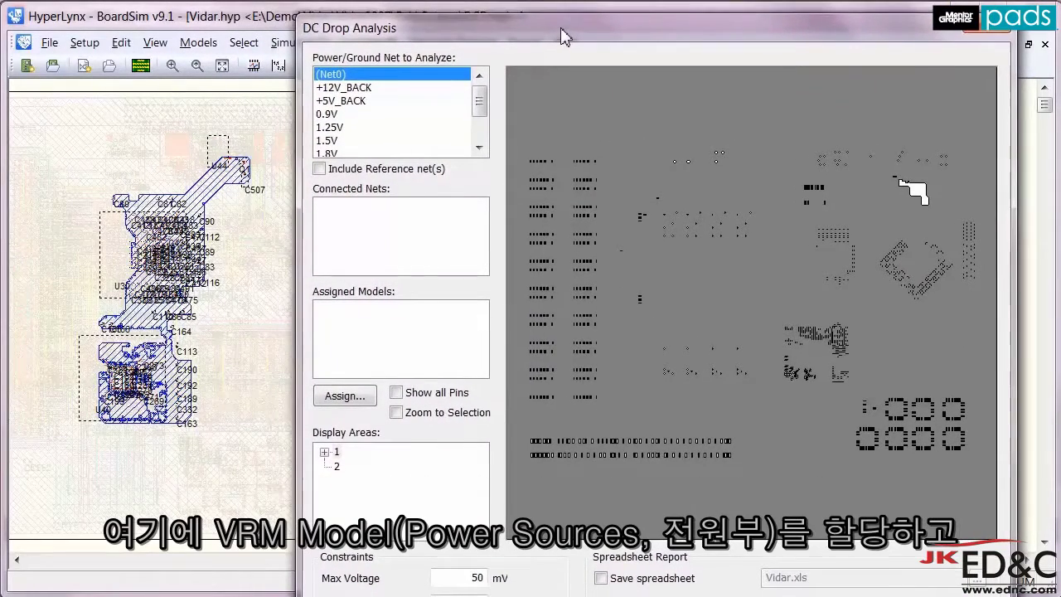
click(328, 115)
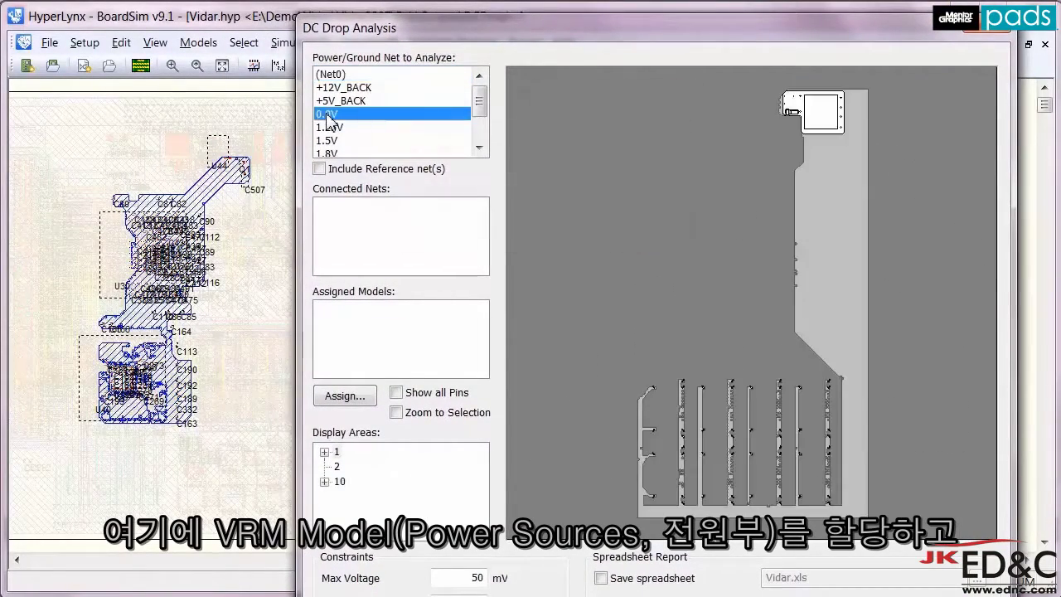
click(331, 128)
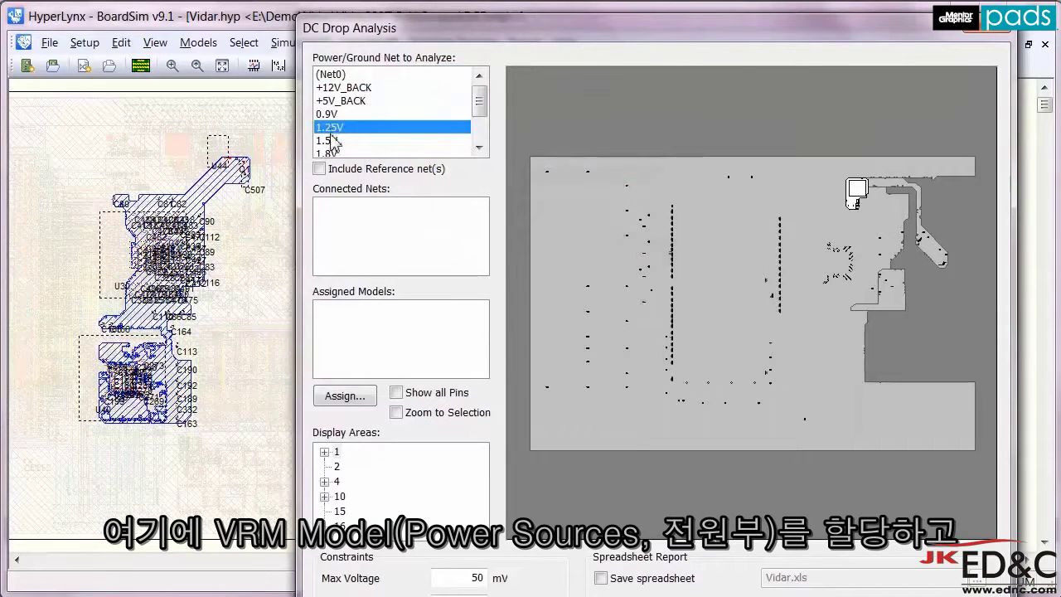
click(331, 141)
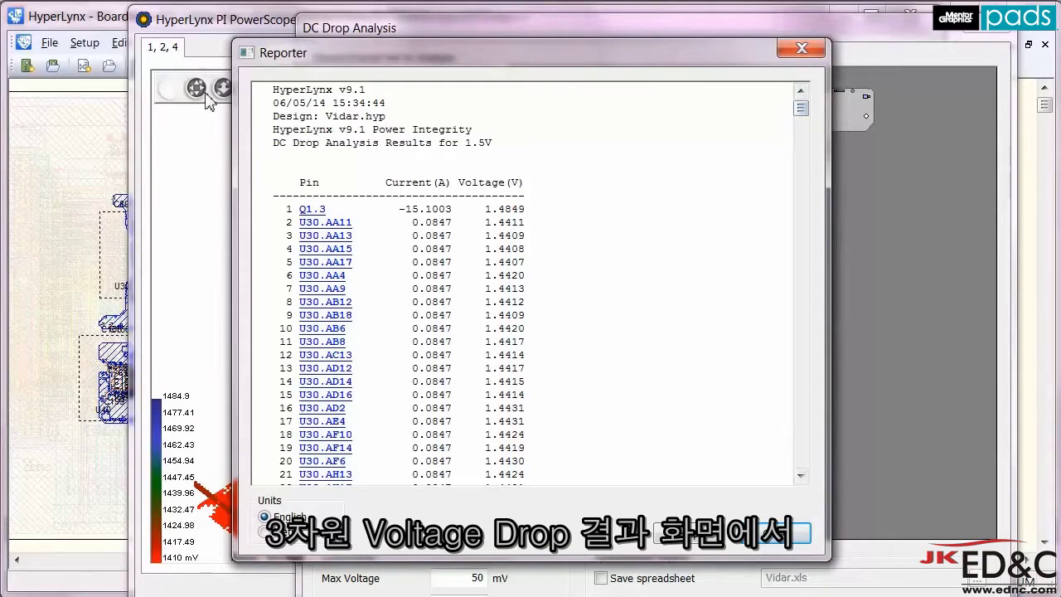
Rotate the 3-D voltage-drop plot against the 1425 mV threshold plane, then remove the plane
click(208, 27)
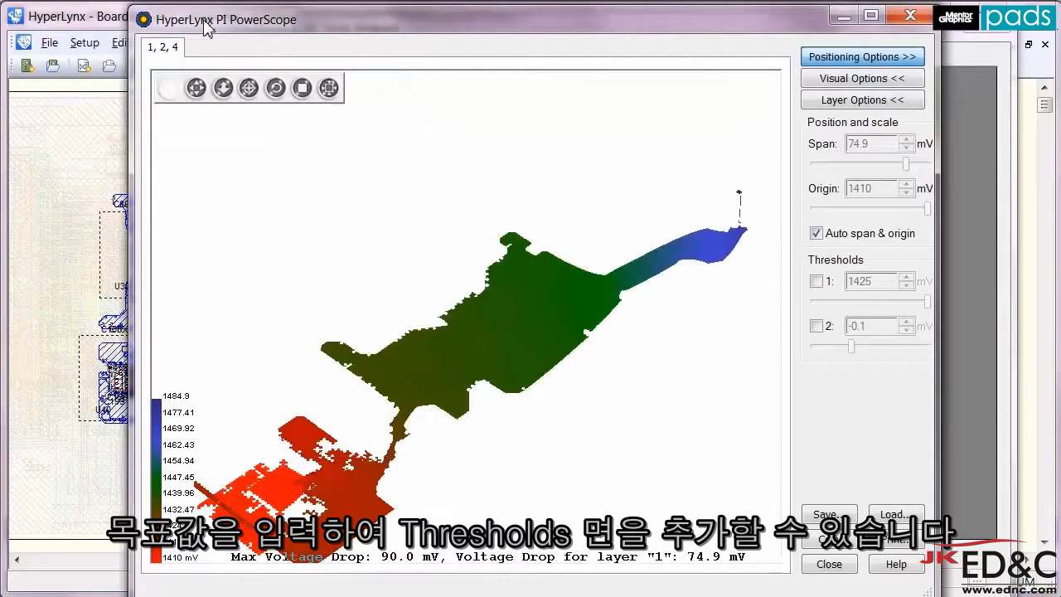
drag(297, 452, 590, 409)
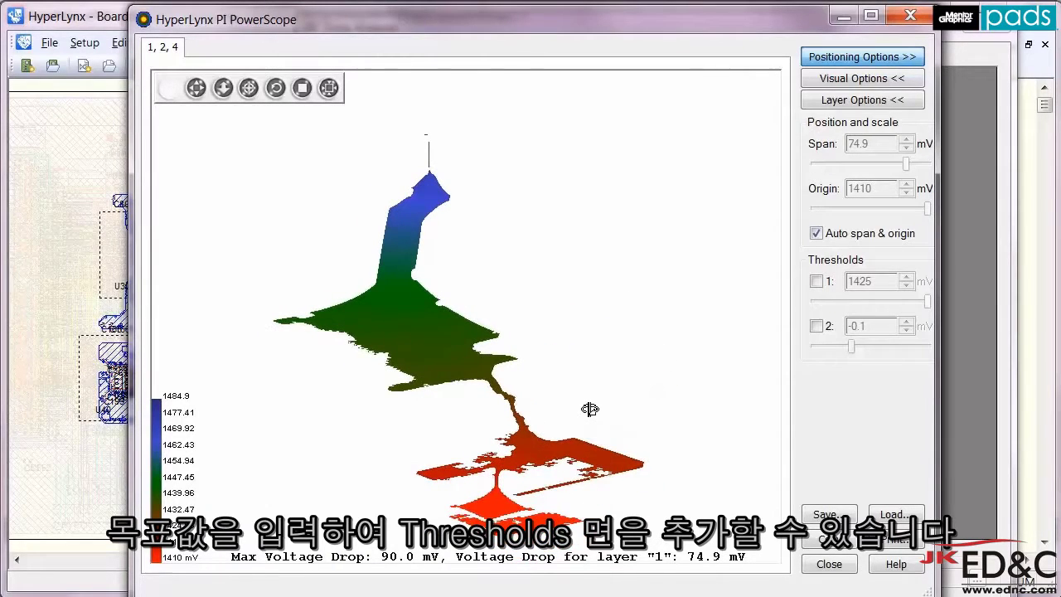
click(817, 281)
drag(531, 439, 468, 167)
drag(489, 483, 463, 518)
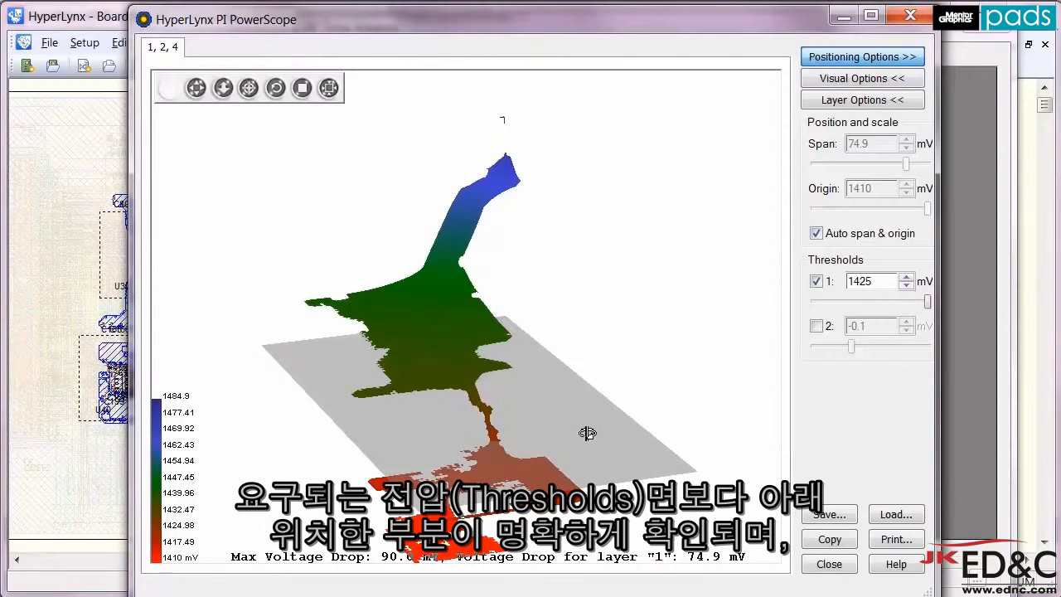
click(815, 282)
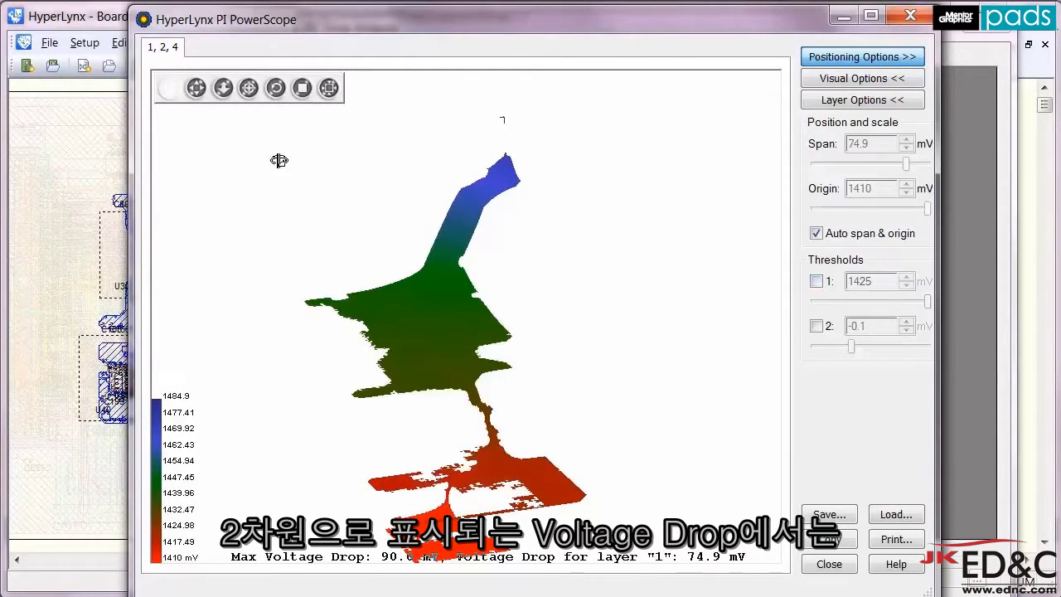
Switch PowerScope to a flat 2-D view plotting DC current density
click(302, 88)
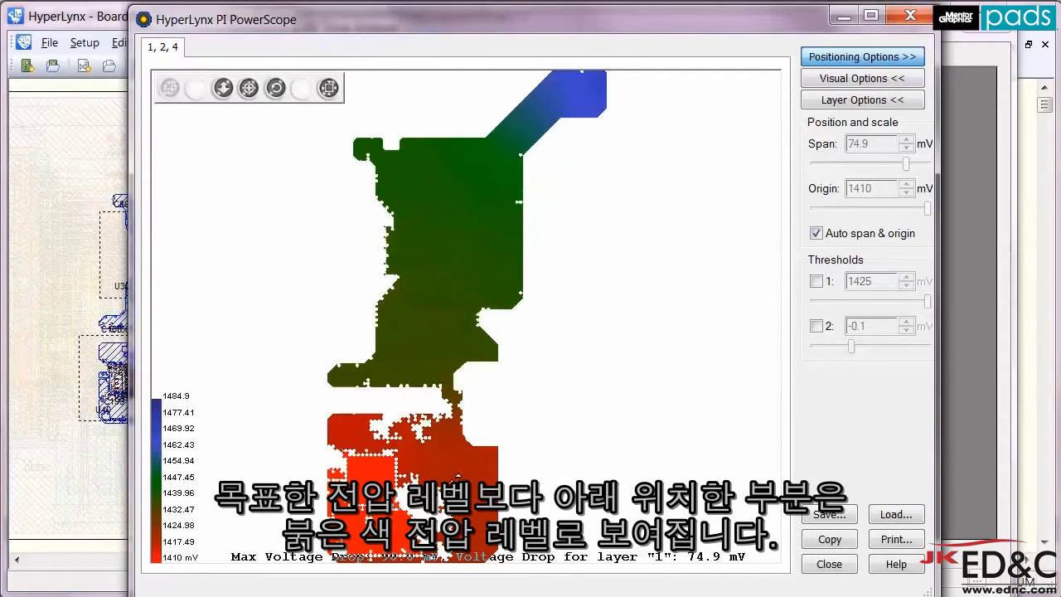
click(895, 82)
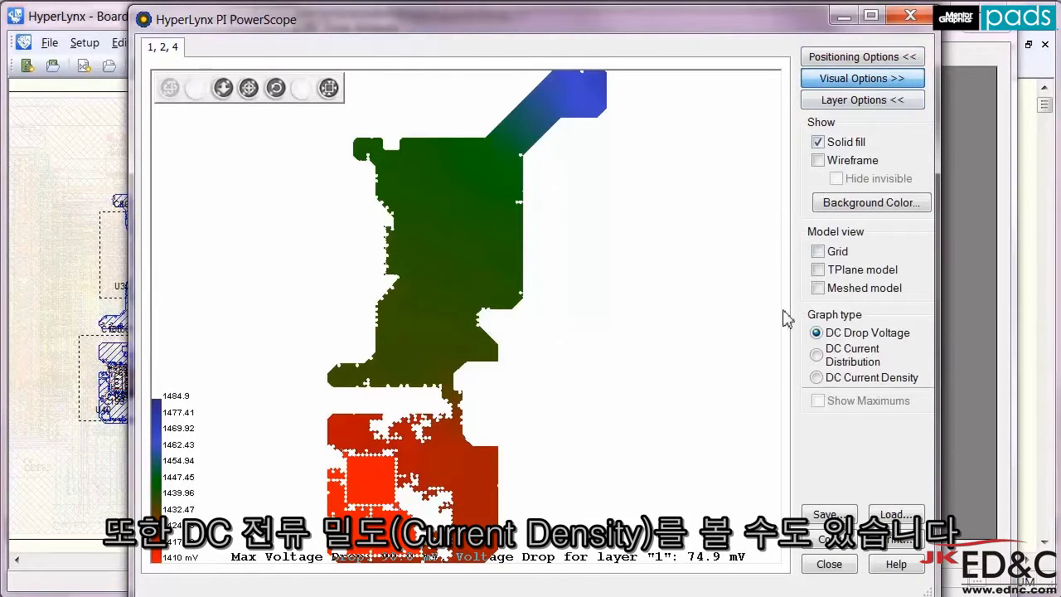
click(817, 377)
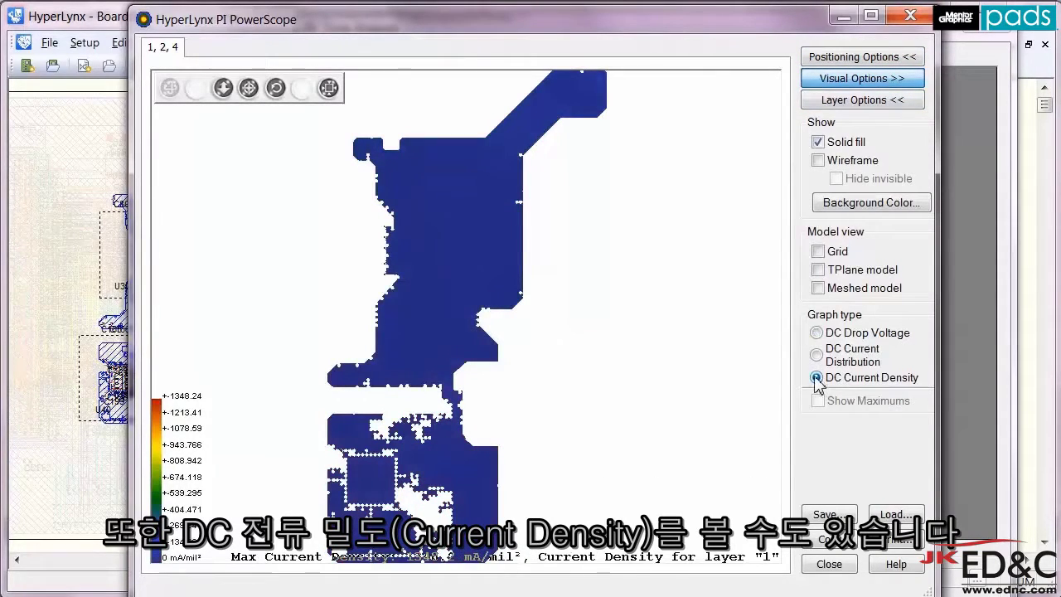
Turn off automatic span and origin and narrow the scale to 0–70.5
click(869, 57)
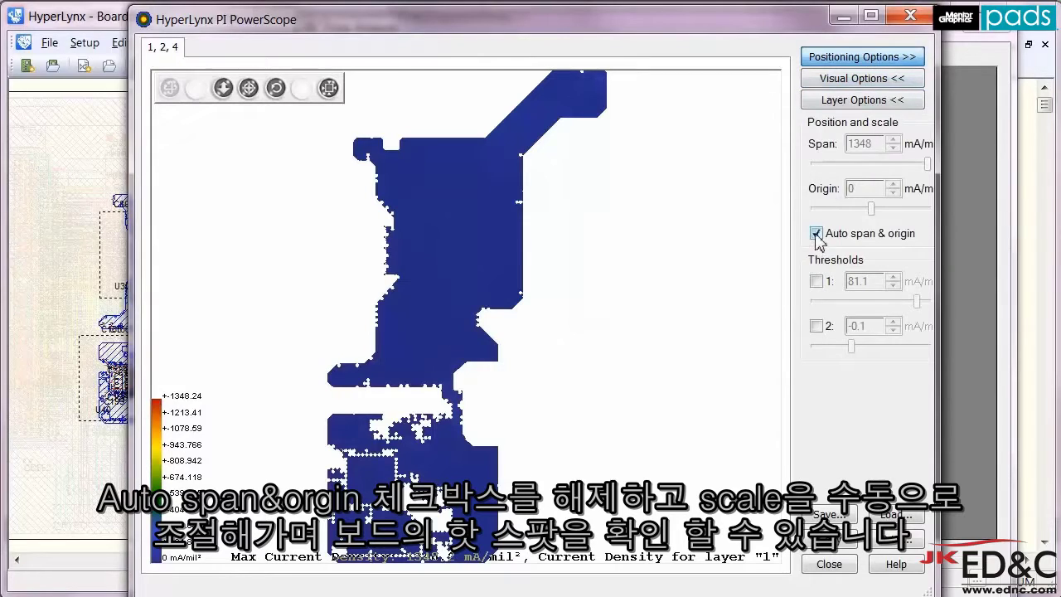
click(816, 234)
drag(909, 165, 908, 168)
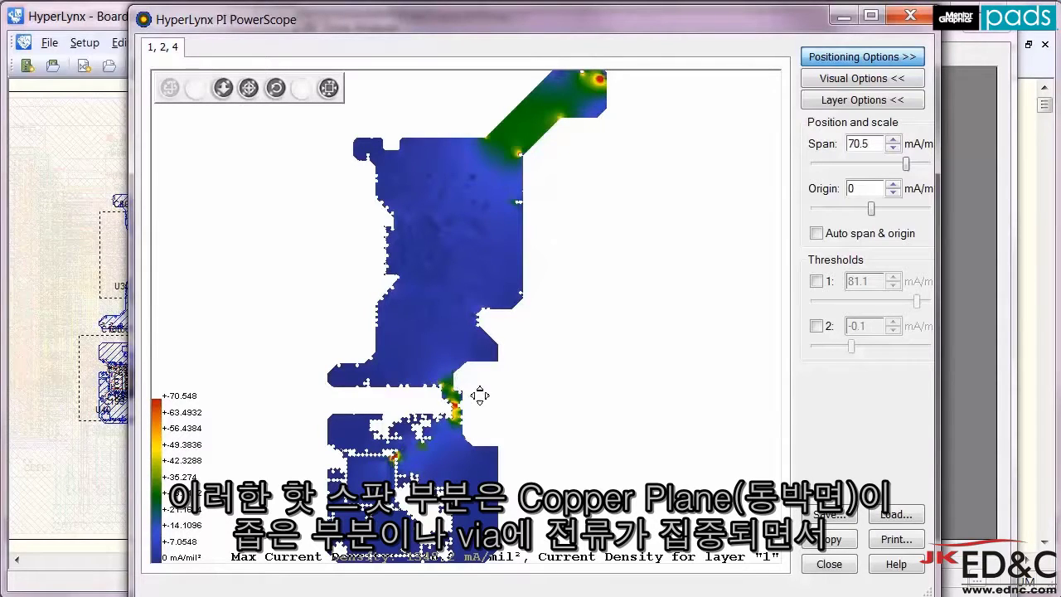
Inspect current-density hot spots on the plot, then close PowerScope
click(250, 89)
mouse_move(450, 366)
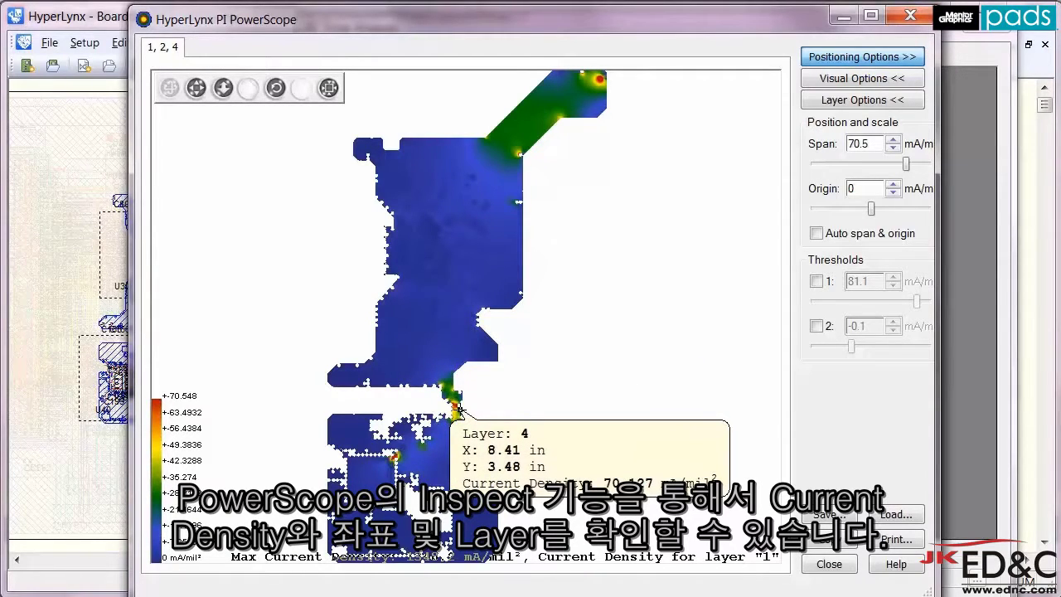
mouse_move(600, 80)
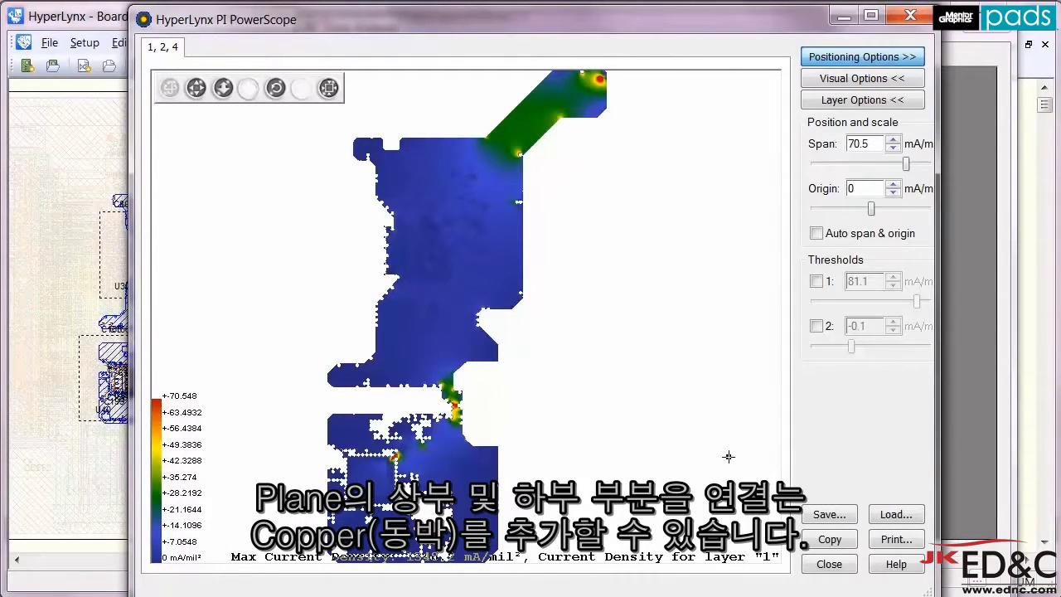
click(827, 565)
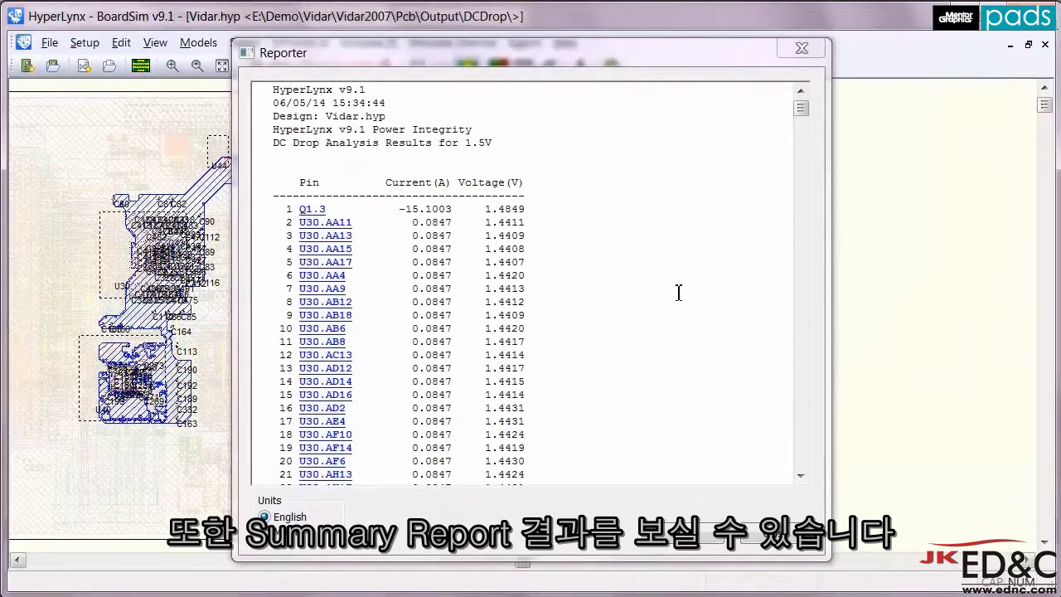
Move the Reporter right and scroll to the failed voltage-drop, density and via-current checks
drag(528, 52, 655, 46)
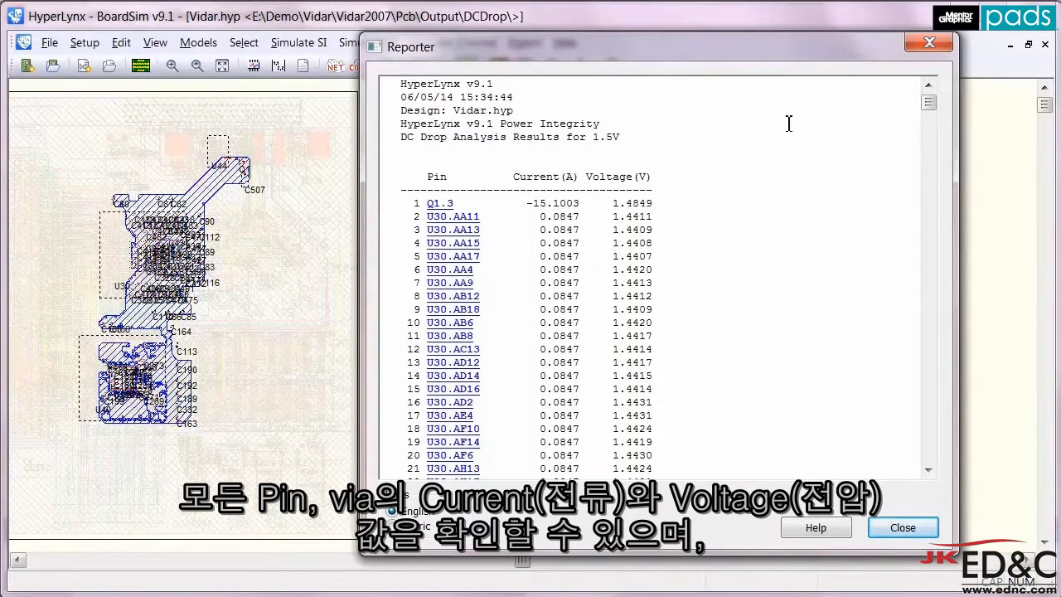
drag(931, 103, 944, 465)
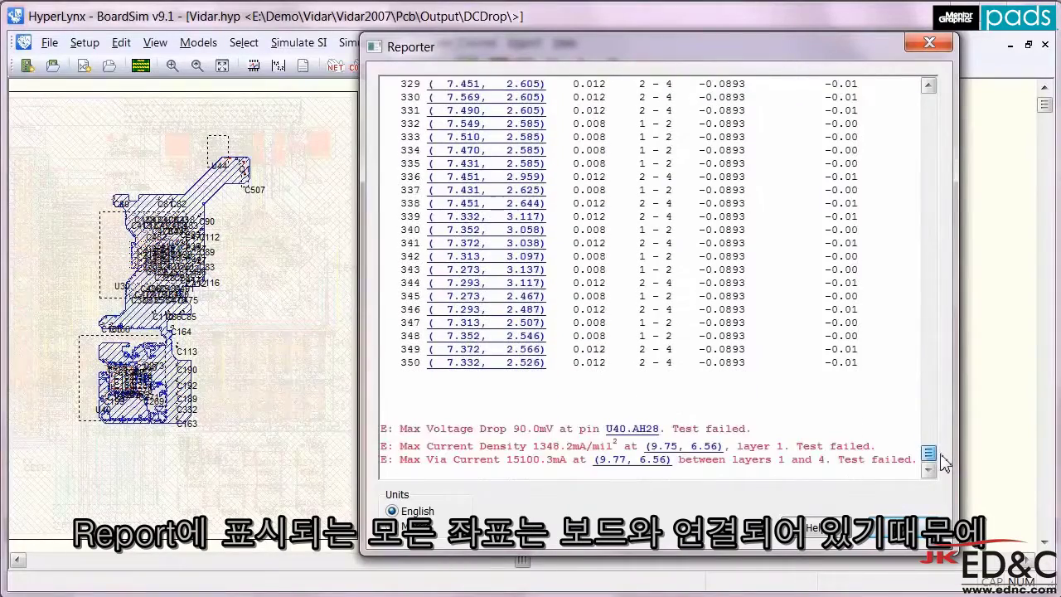
Zoom the board to the max via-current location at (9.77, 6.56) near U44 and C507
click(621, 460)
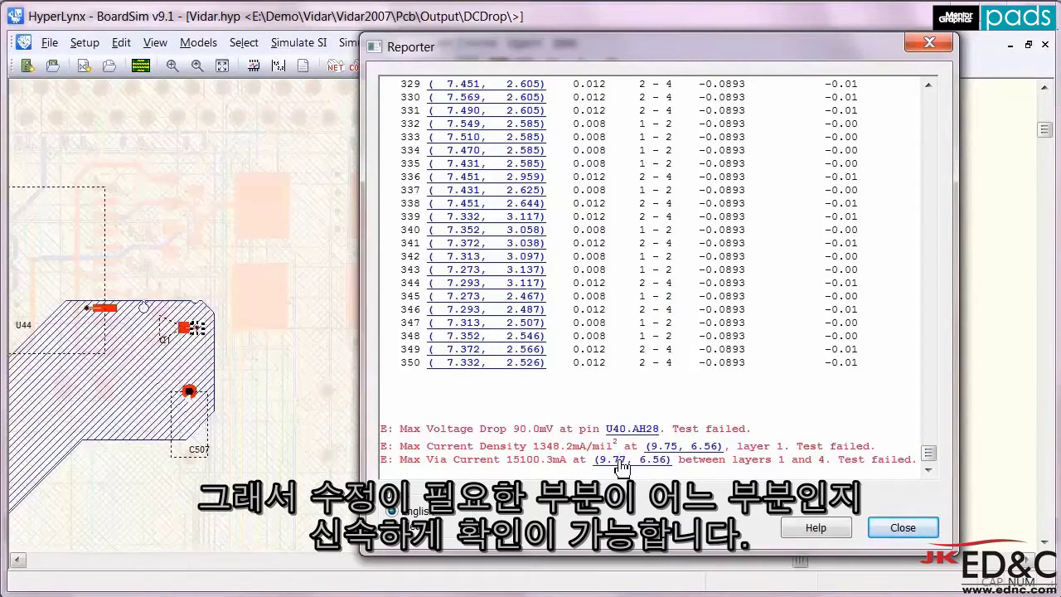